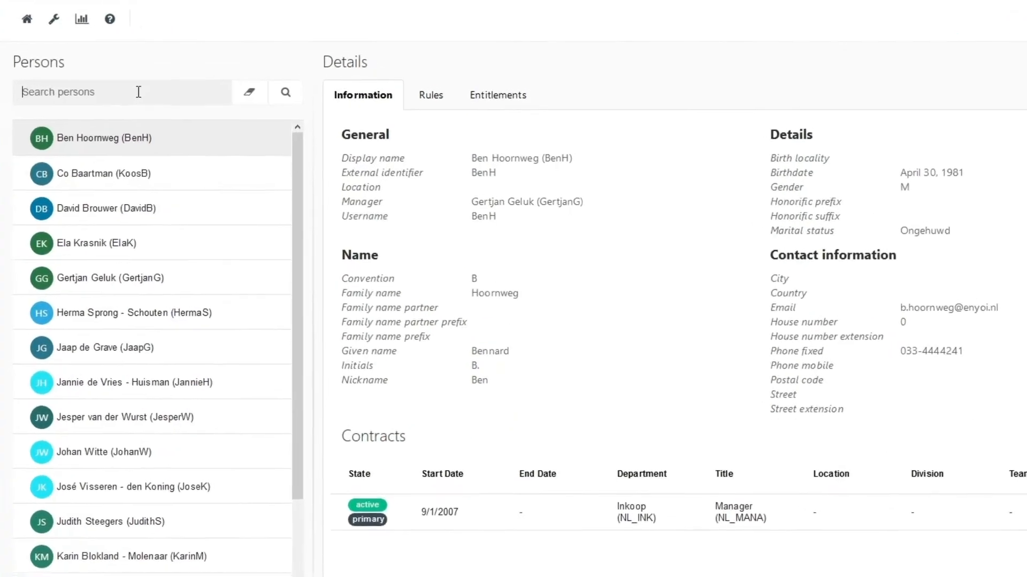
Step: Find the person by first name and show the business rules for them, widening the rule name column to read full names
{"action": "type", "text": "llem"}
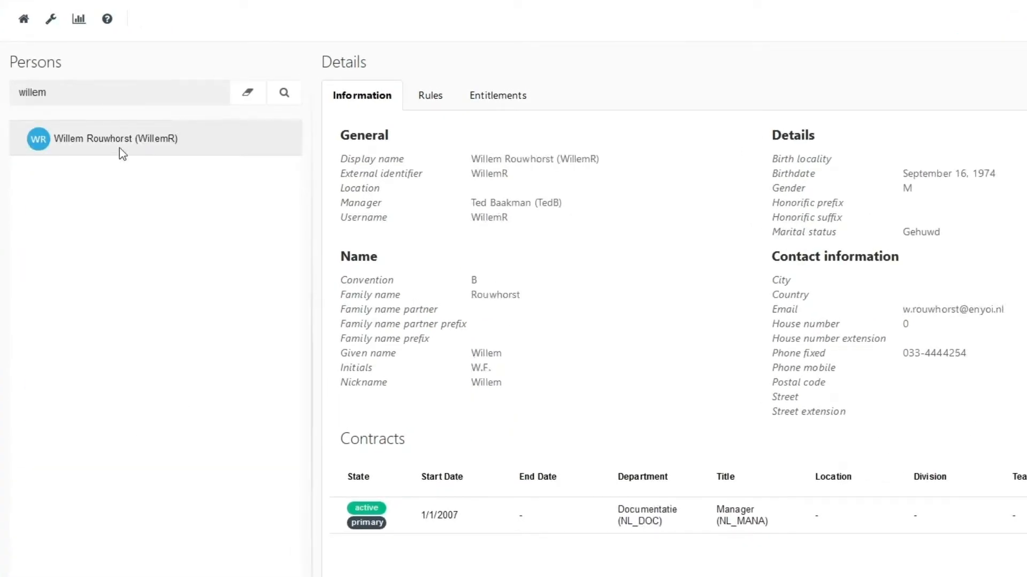
{"action": "left_click", "coordinate": [120, 139]}
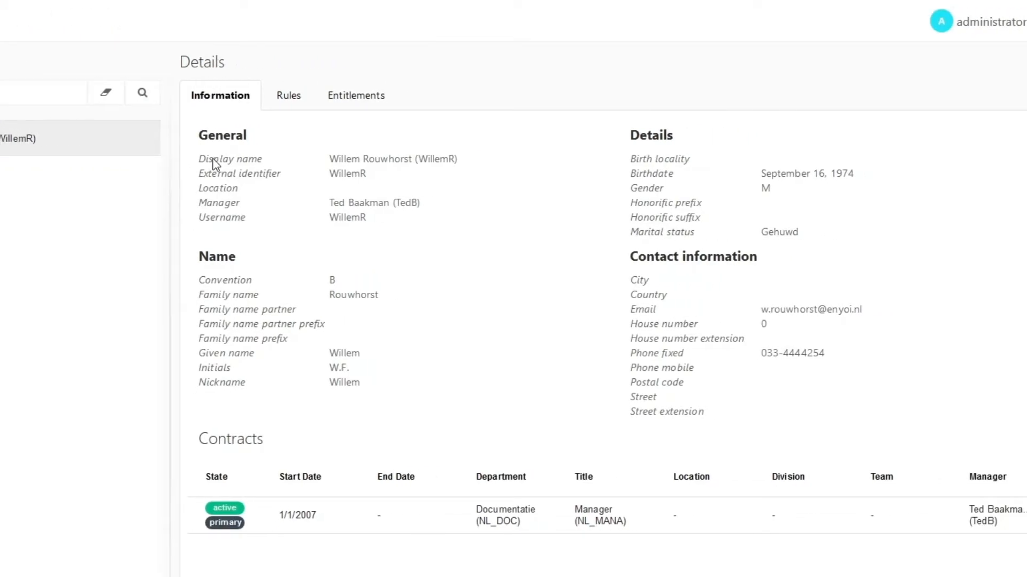
{"action": "left_click", "coordinate": [251, 97]}
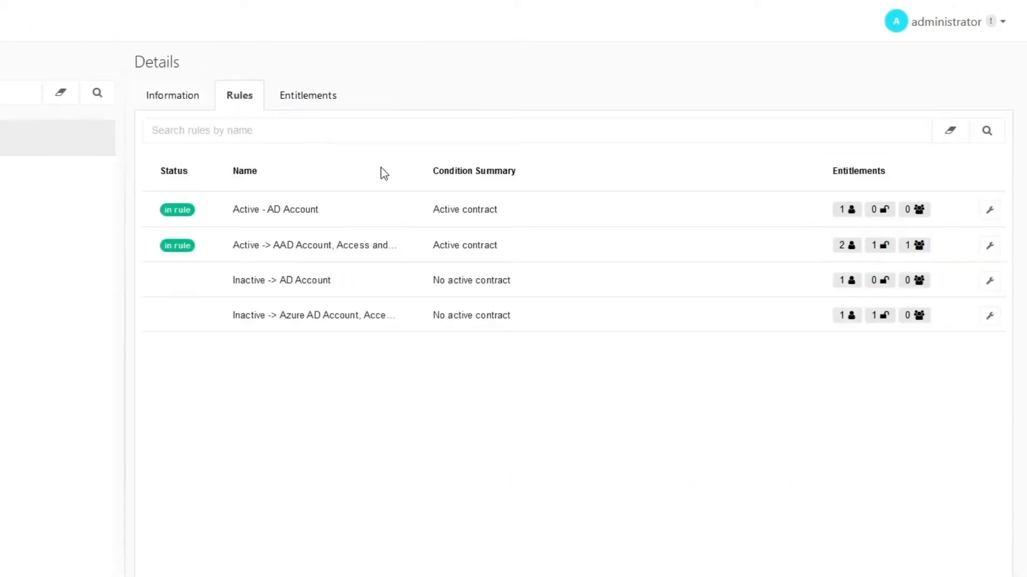
{"action": "left_click_drag", "start_coordinate": [415, 169], "coordinate": [483, 177]}
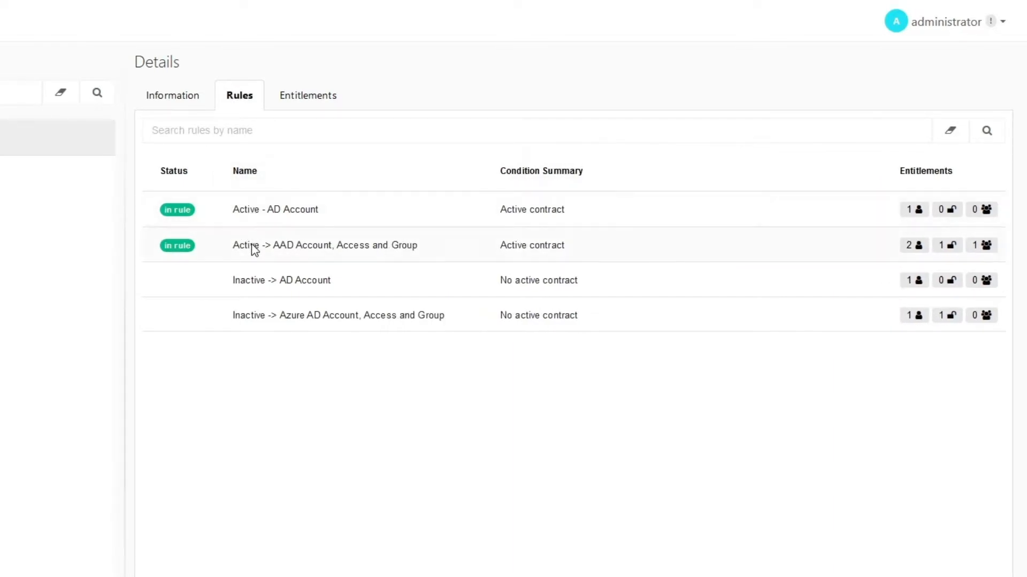
Step: Show the person's entitlements and filter out the Microsoft Active Directory system
{"action": "left_click", "coordinate": [302, 102]}
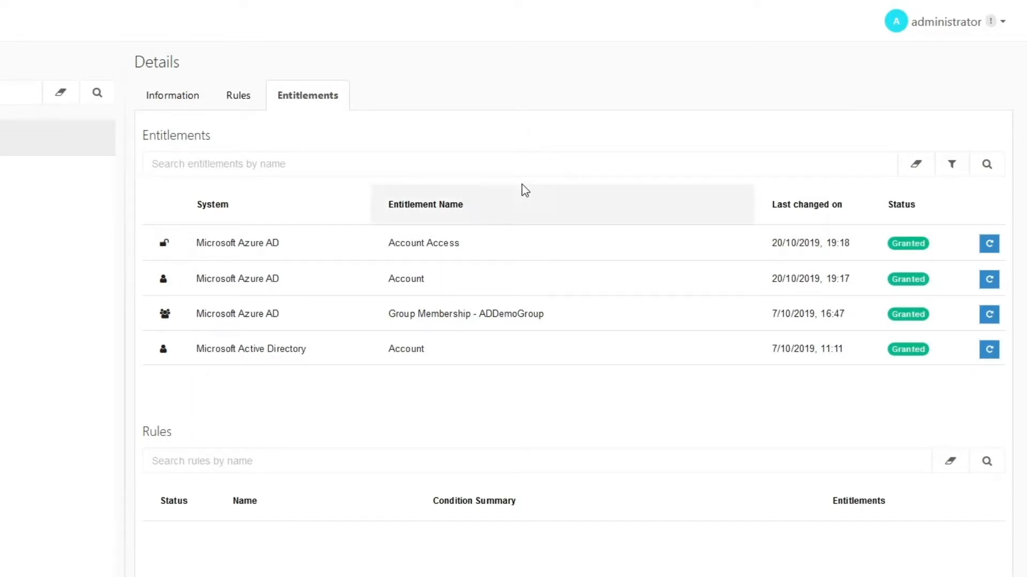
{"action": "left_click", "coordinate": [952, 167]}
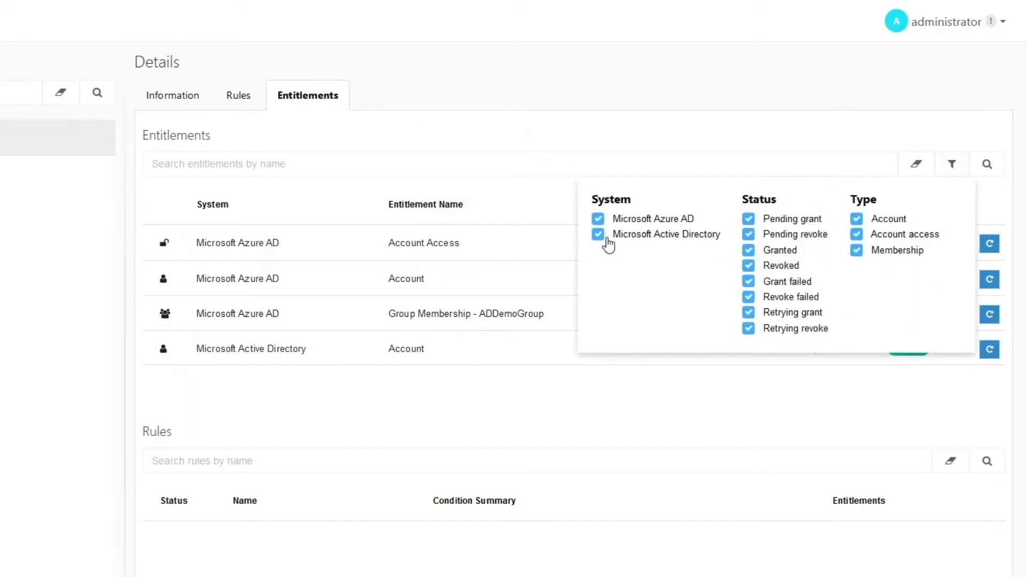
{"action": "left_click", "coordinate": [597, 235]}
{"action": "left_click", "coordinate": [726, 132]}
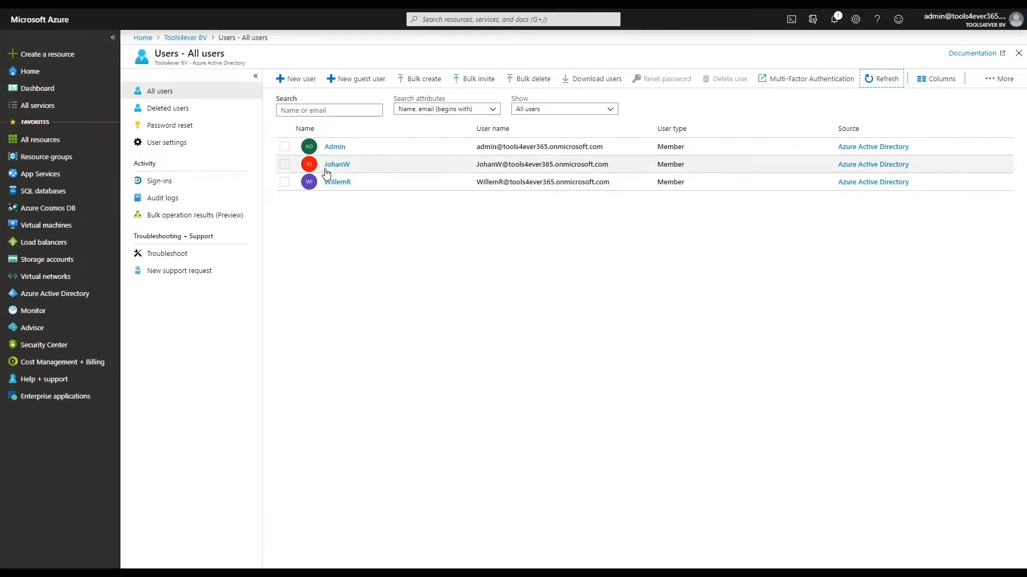
Step: Delete the same person's user account from the Azure Active Directory users and confirm the deletion
{"action": "left_click", "coordinate": [284, 182]}
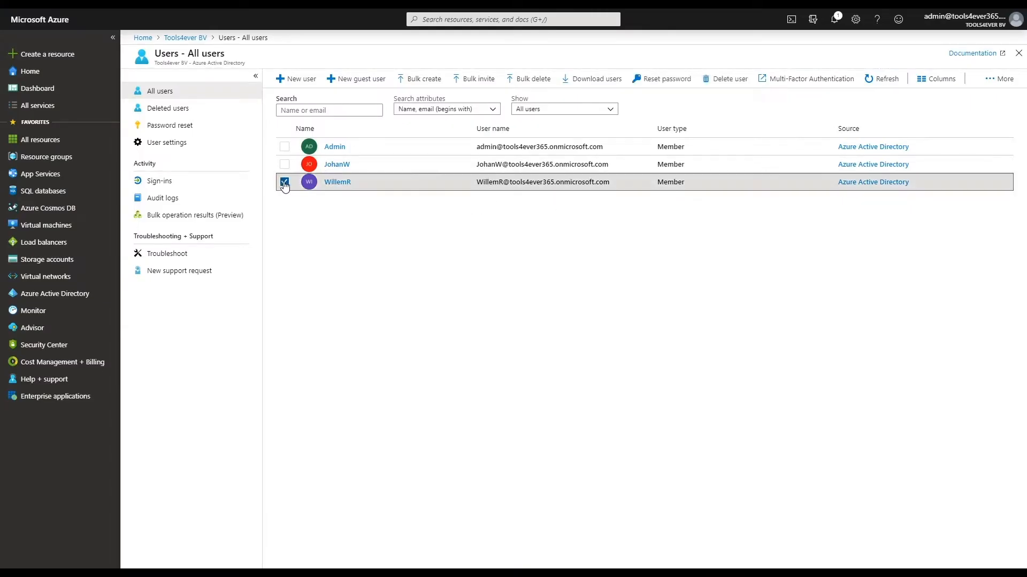
{"action": "left_click", "coordinate": [718, 80]}
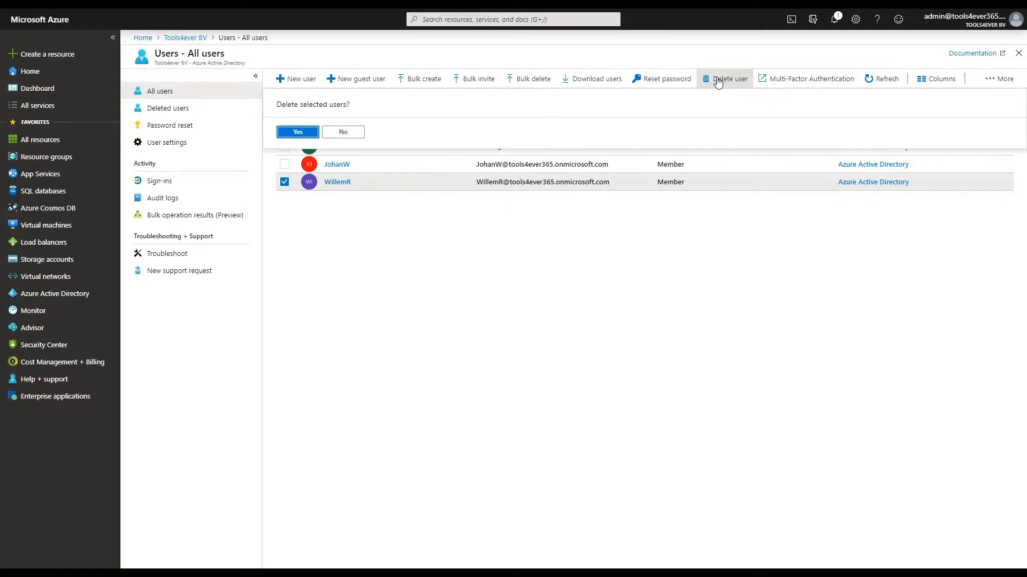
{"action": "left_click", "coordinate": [287, 133]}
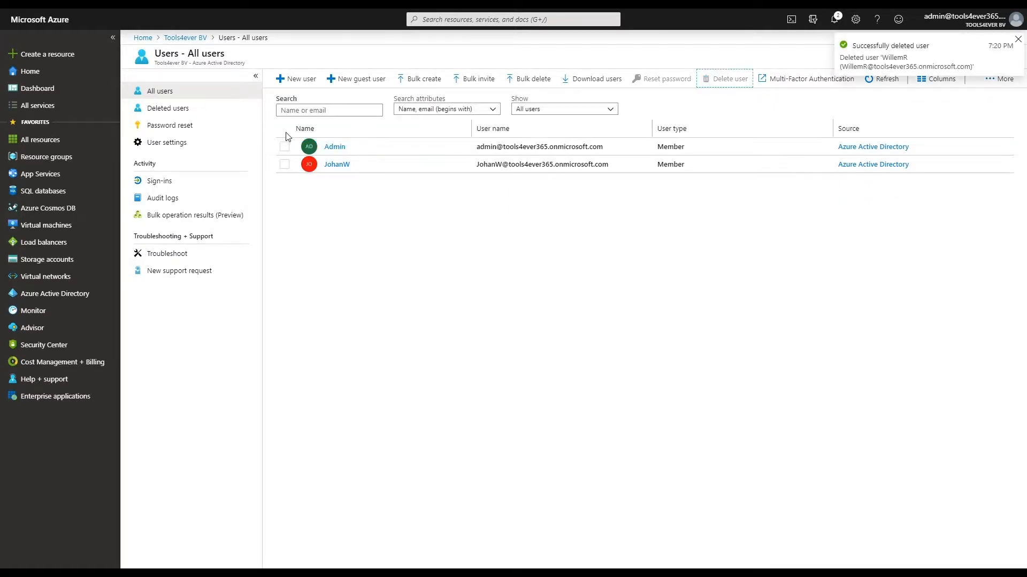
Step: Switch back to HelloID and re-run the person's Azure AD Account, Account Access and ADDemoGroup membership entitlements
{"action": "key", "text": "ctrl+Tab"}
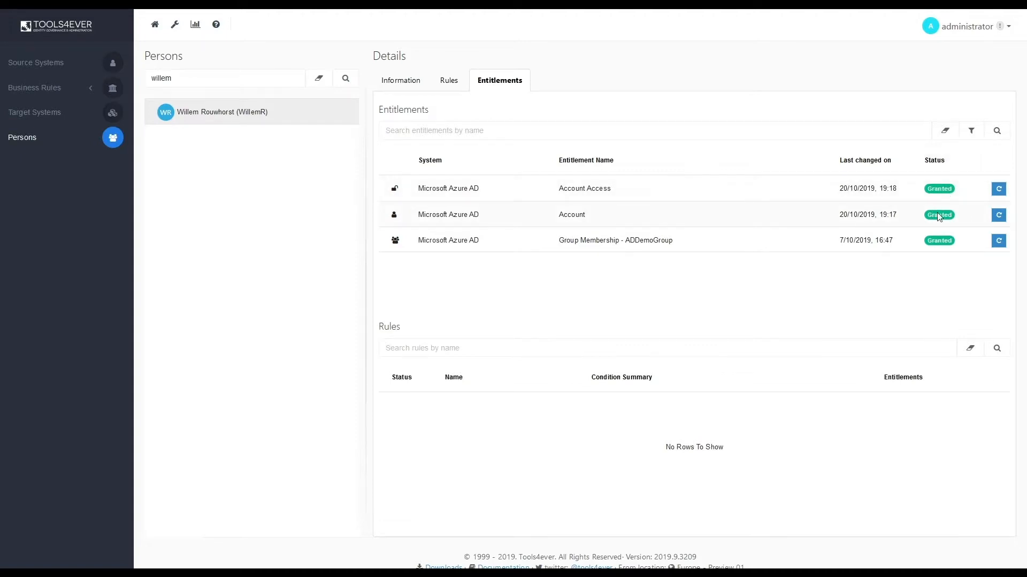
{"action": "left_click", "coordinate": [997, 215]}
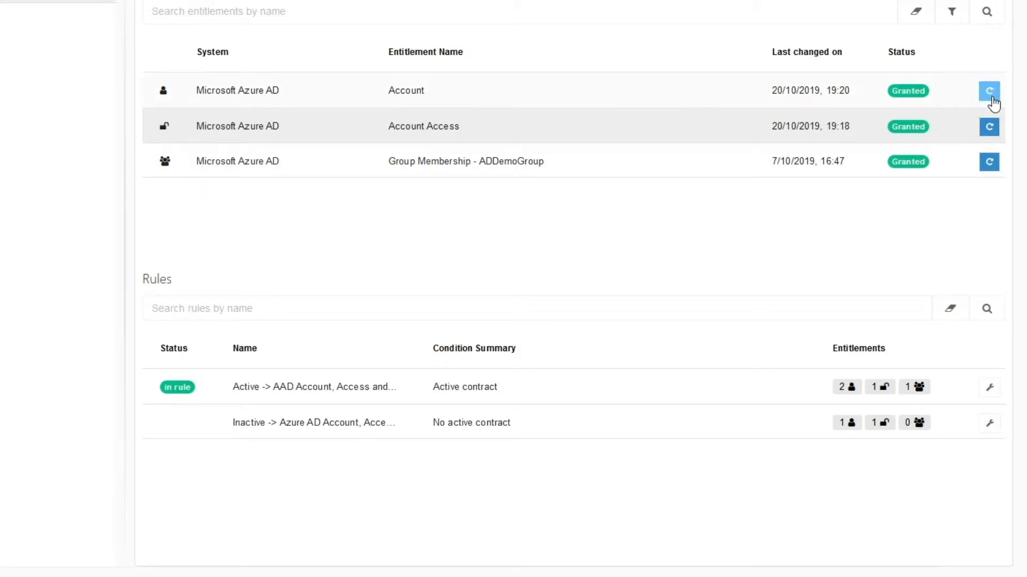
{"action": "left_click", "coordinate": [989, 128]}
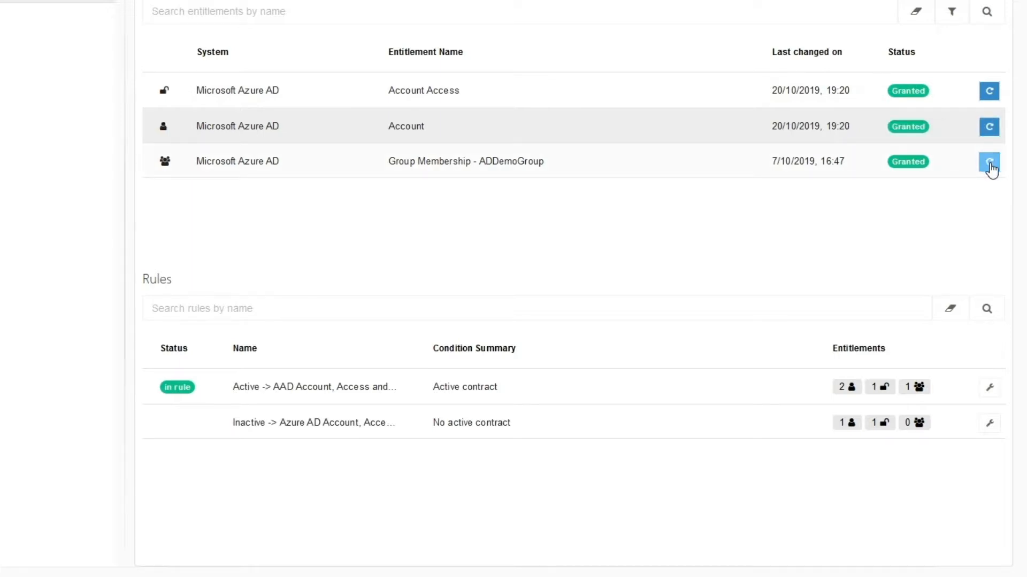
{"action": "left_click", "coordinate": [989, 163]}
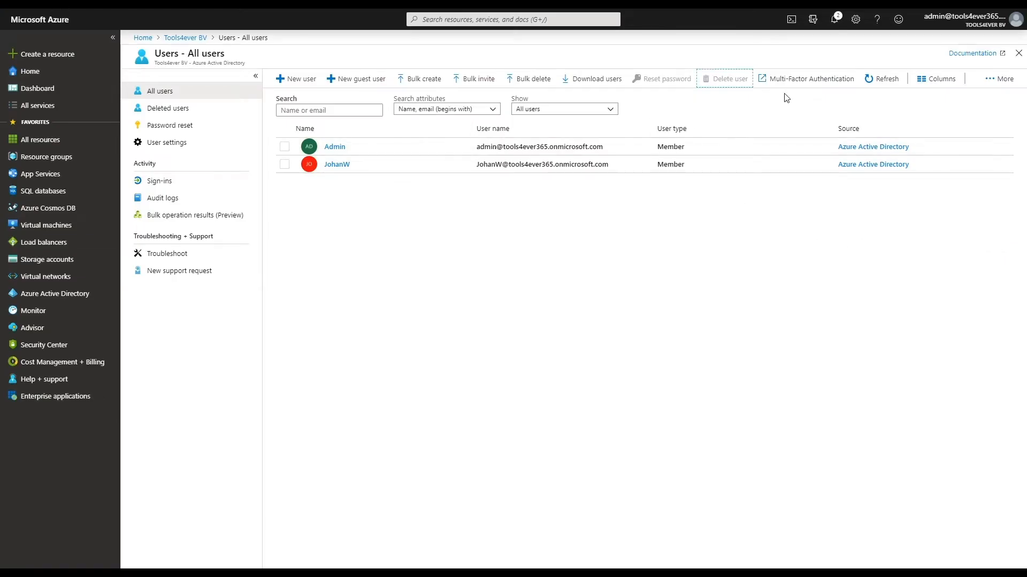
Step: Refresh the Azure Active Directory user list and open the person's user account
{"action": "left_click", "coordinate": [886, 81]}
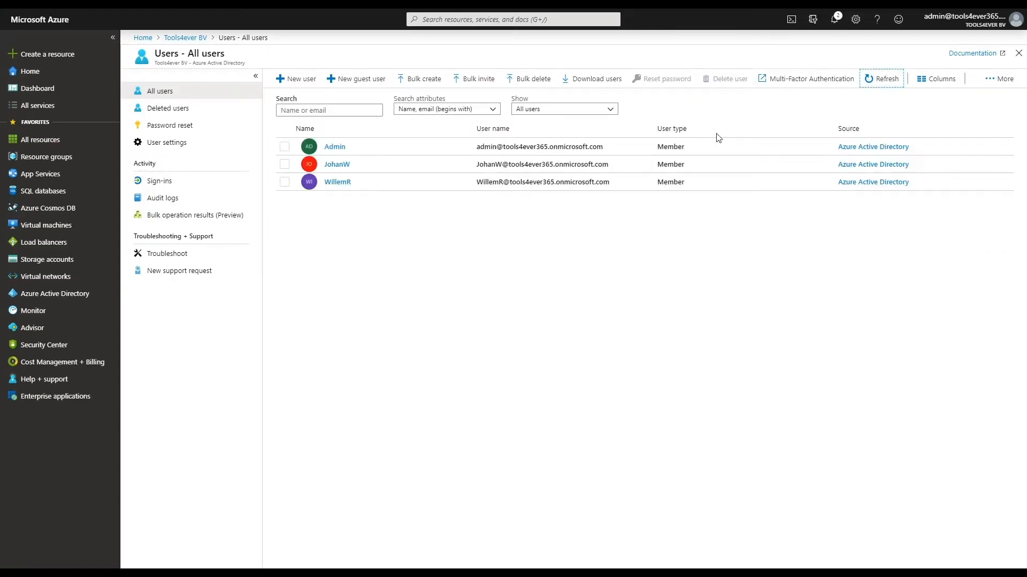
{"action": "left_click", "coordinate": [335, 187]}
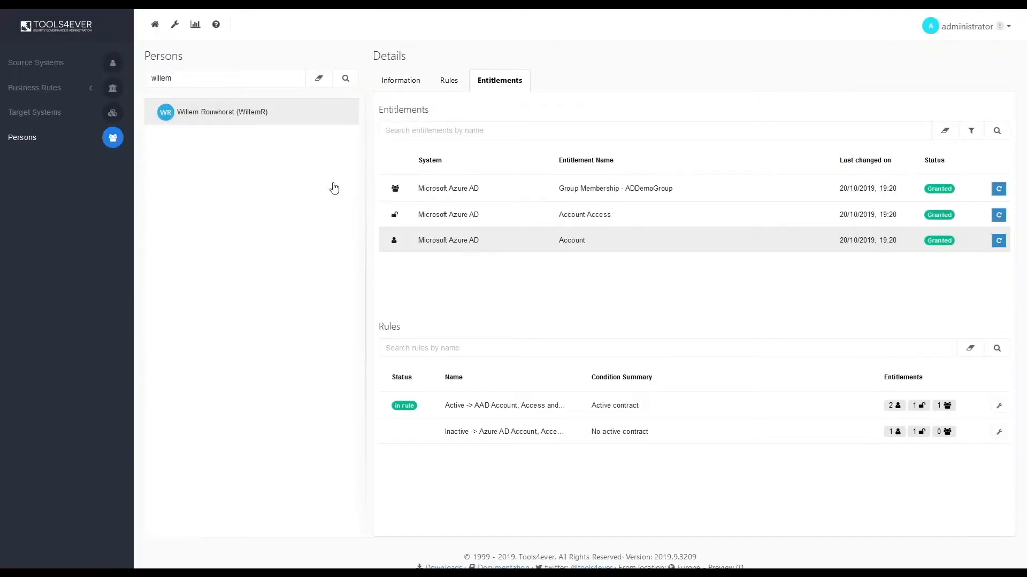
Step: Review the entitlement overview of all persons under the business rules and its available filter options
{"action": "left_click", "coordinate": [36, 90]}
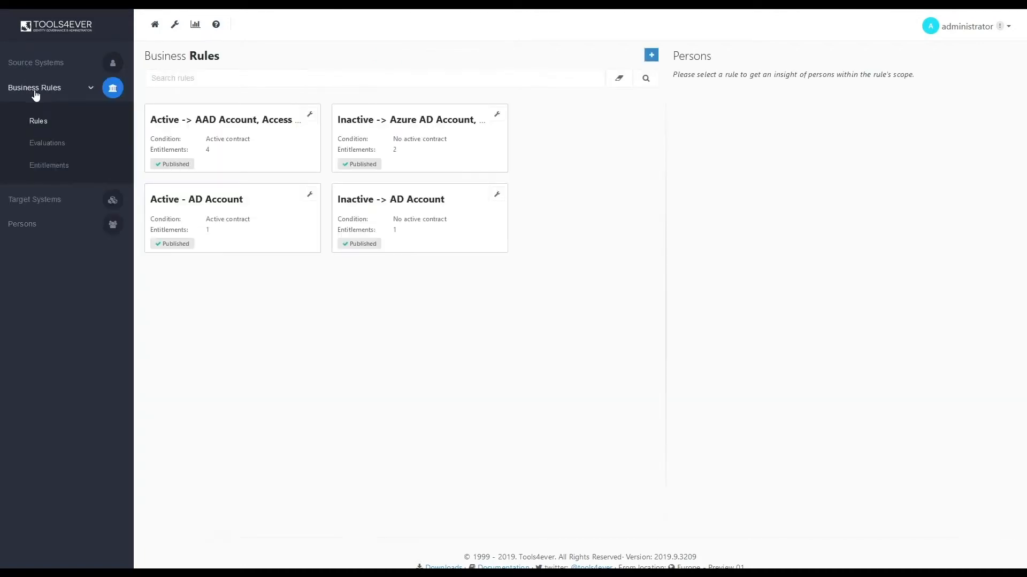
{"action": "left_click", "coordinate": [50, 166]}
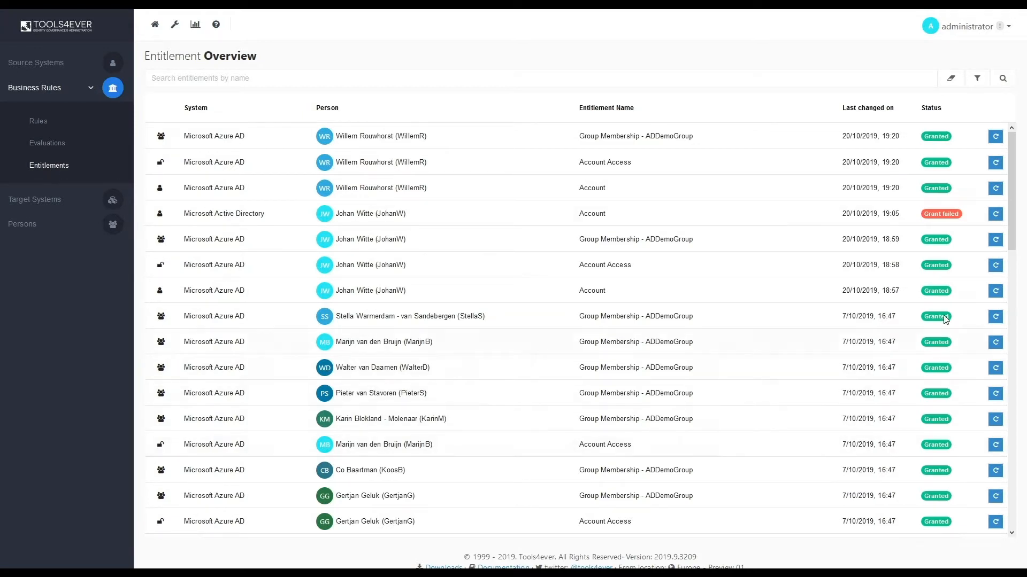
{"action": "left_click_drag", "start_coordinate": [1012, 151], "coordinate": [1023, 131]}
{"action": "left_click", "coordinate": [978, 81]}
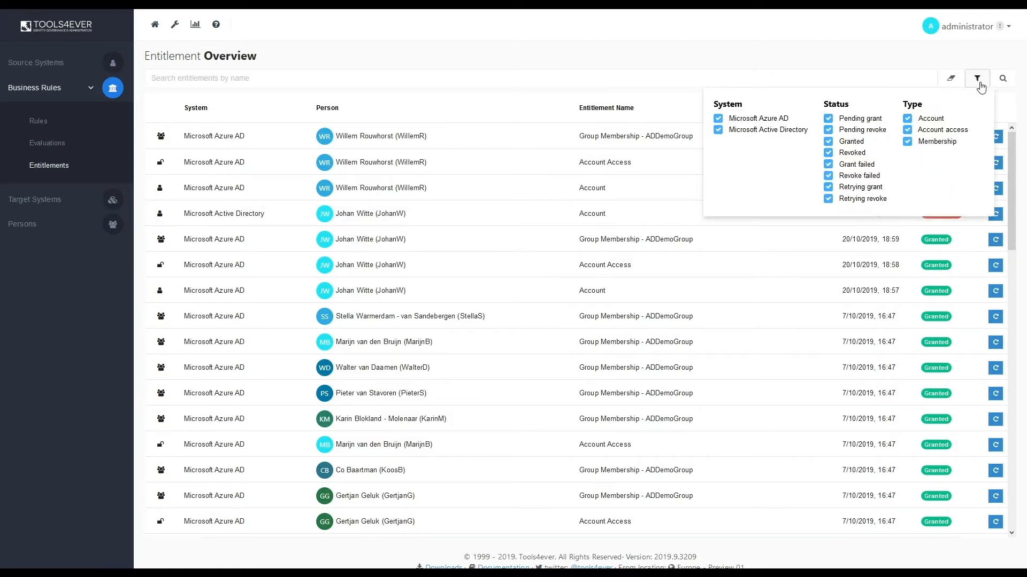
{"action": "left_click", "coordinate": [1003, 108]}
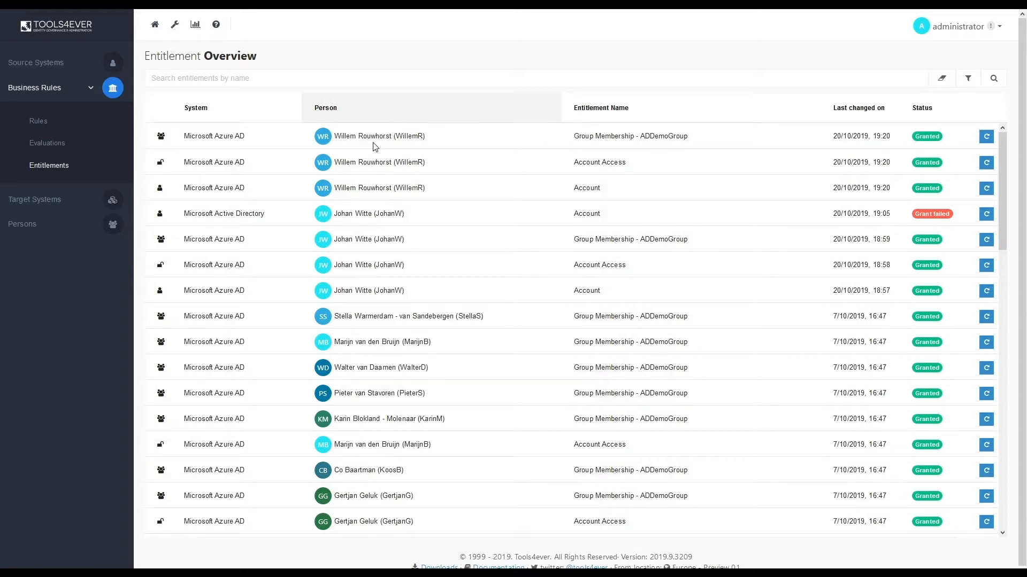
Step: Open the account settings of the Microsoft Azure AD target system and preview them for the same person
{"action": "left_click", "coordinate": [35, 199]}
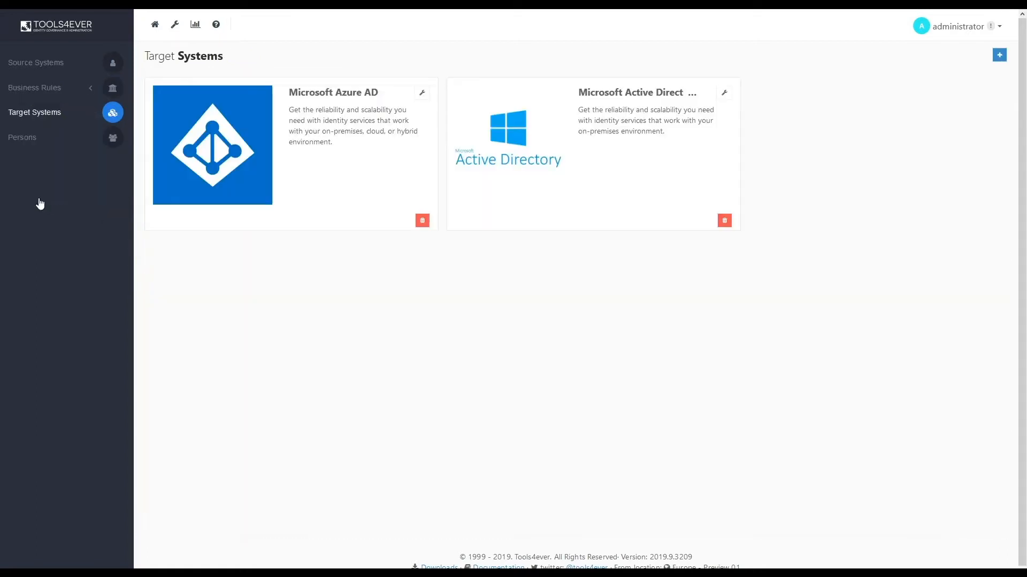
{"action": "left_click", "coordinate": [423, 94]}
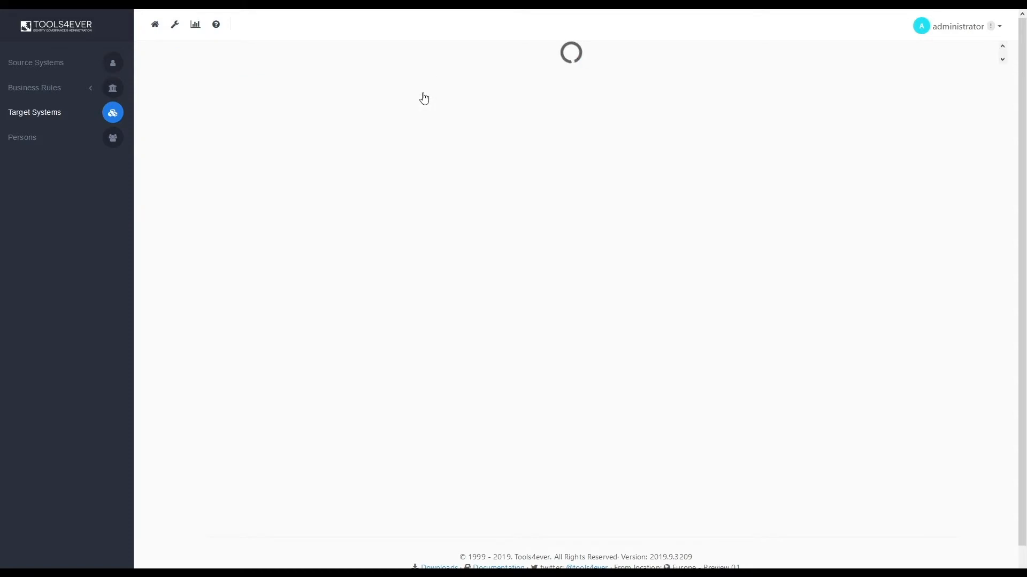
{"action": "left_click", "coordinate": [231, 88]}
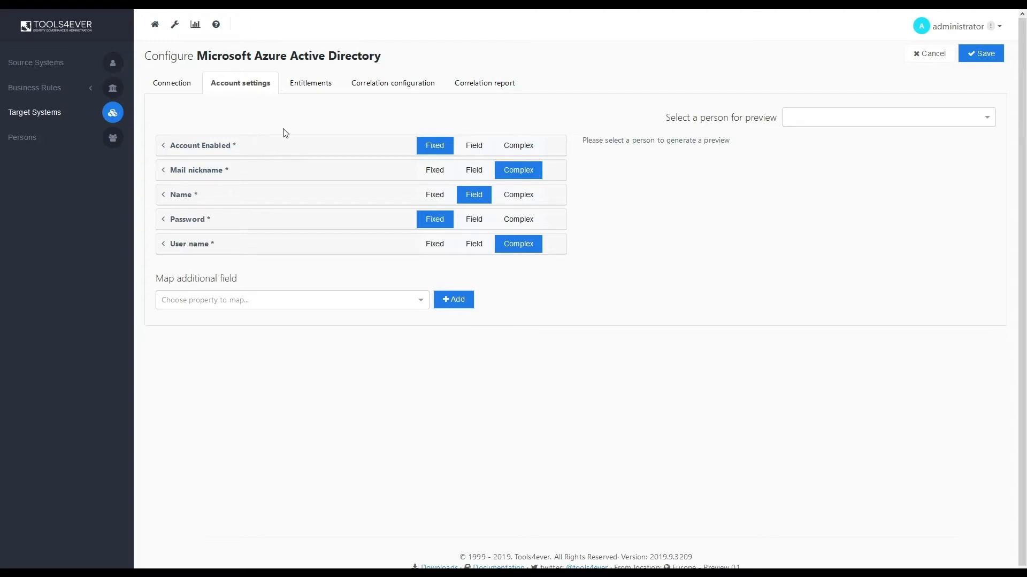
{"action": "left_click", "coordinate": [807, 121]}
{"action": "type", "text": "willem"}
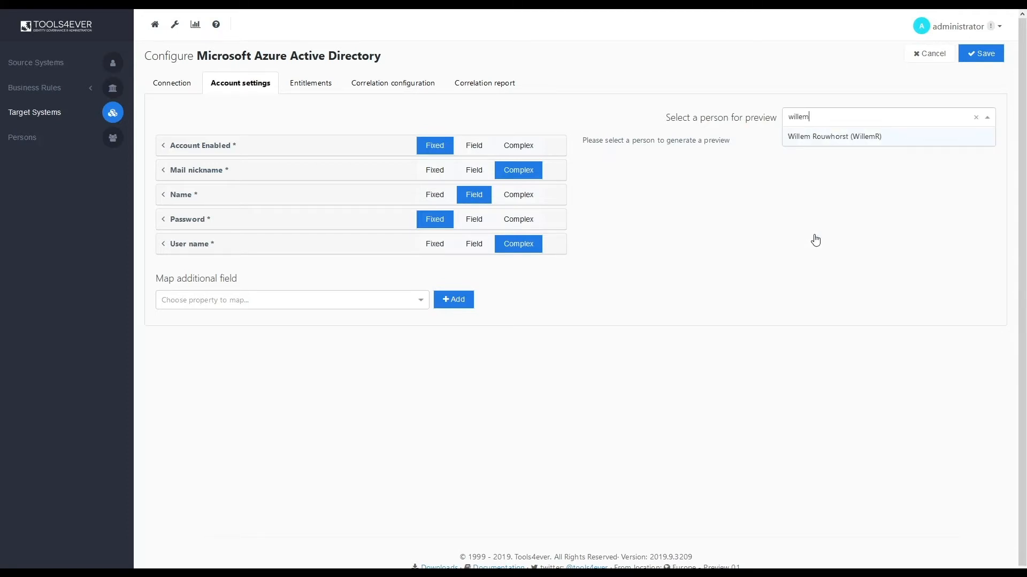
{"action": "left_click", "coordinate": [797, 140]}
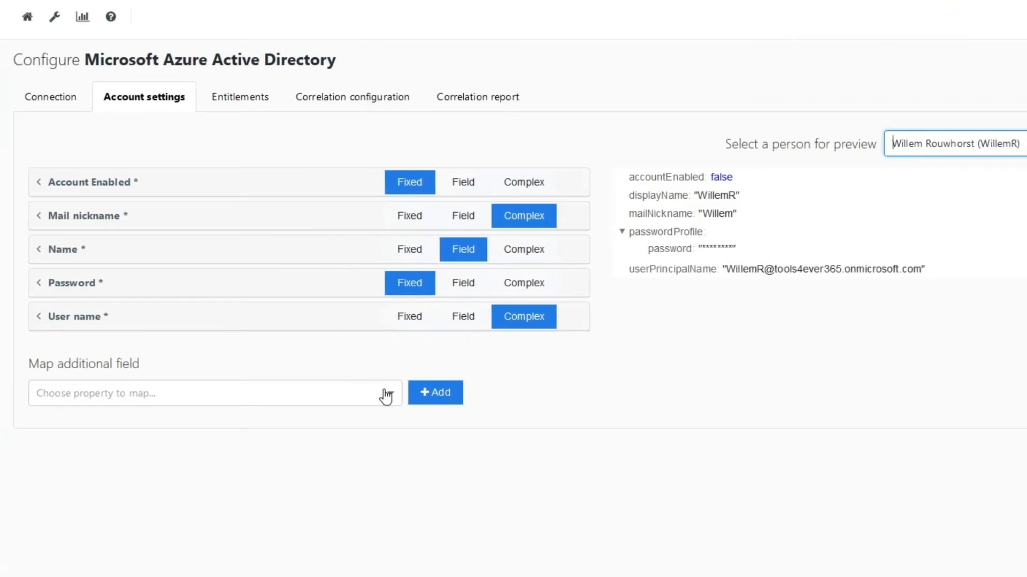
Step: Add EmployeeId as an additional mapped field in the Azure AD account settings
{"action": "left_click", "coordinate": [393, 404]}
{"action": "type", "text": "ex"}
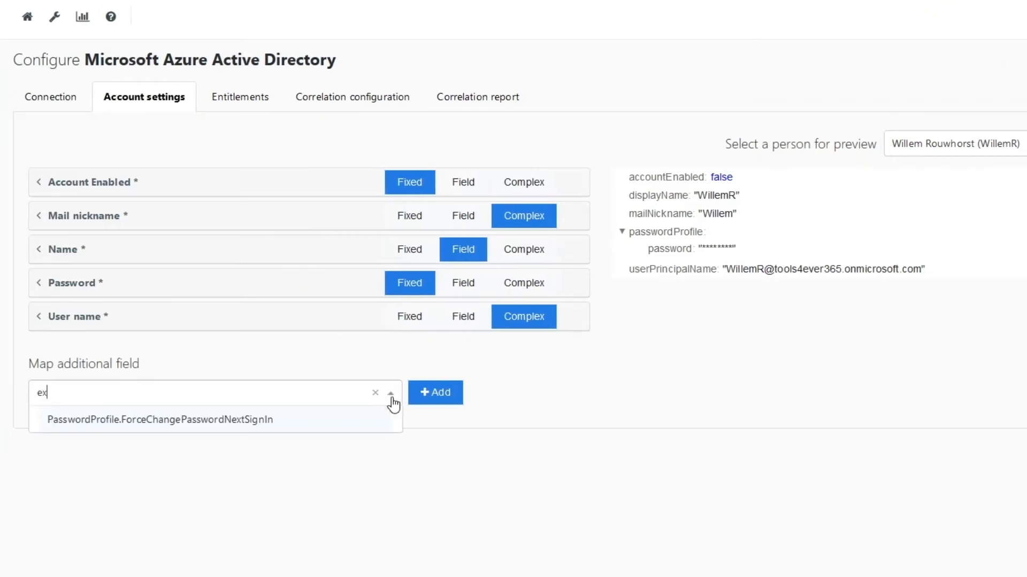
{"action": "key", "text": "BackSpace"}
{"action": "type", "text": "mpl"}
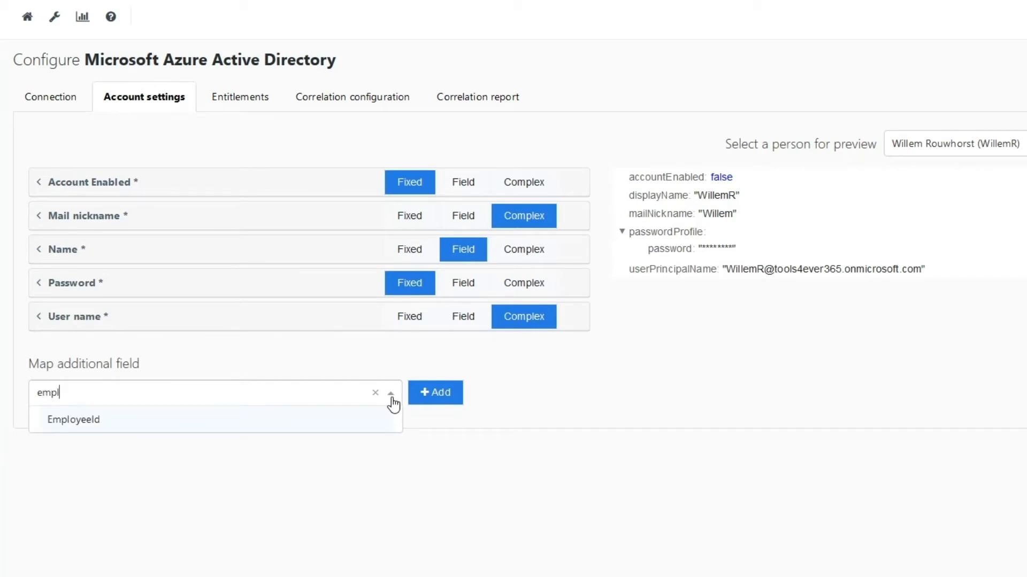
{"action": "left_click", "coordinate": [90, 422]}
{"action": "left_click", "coordinate": [435, 396]}
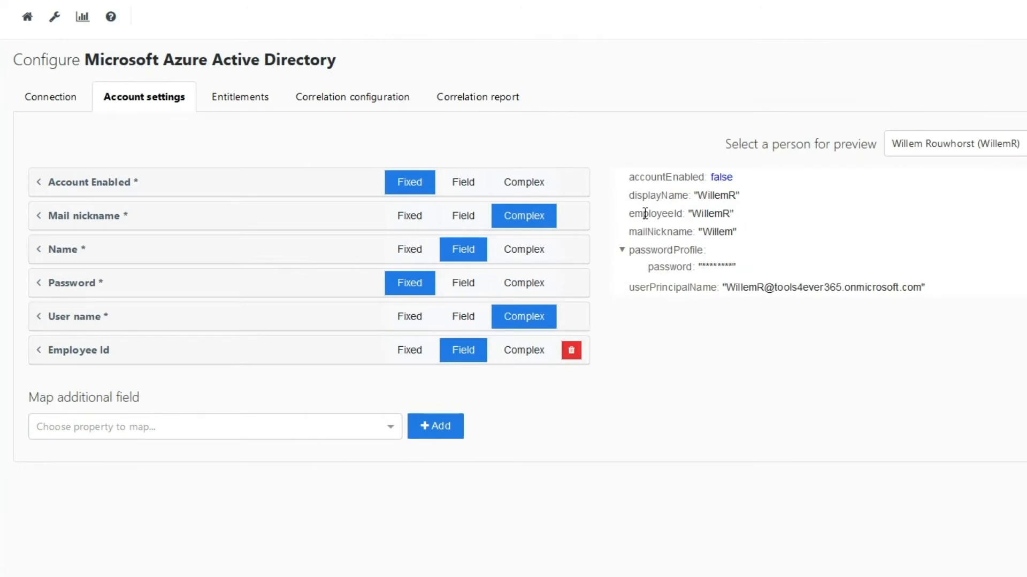
Step: Change the Employee Id mapping to the fixed value Tools4ever
{"action": "left_click", "coordinate": [407, 353]}
{"action": "left_click", "coordinate": [274, 395]}
{"action": "type", "text": "Tools4ever"}
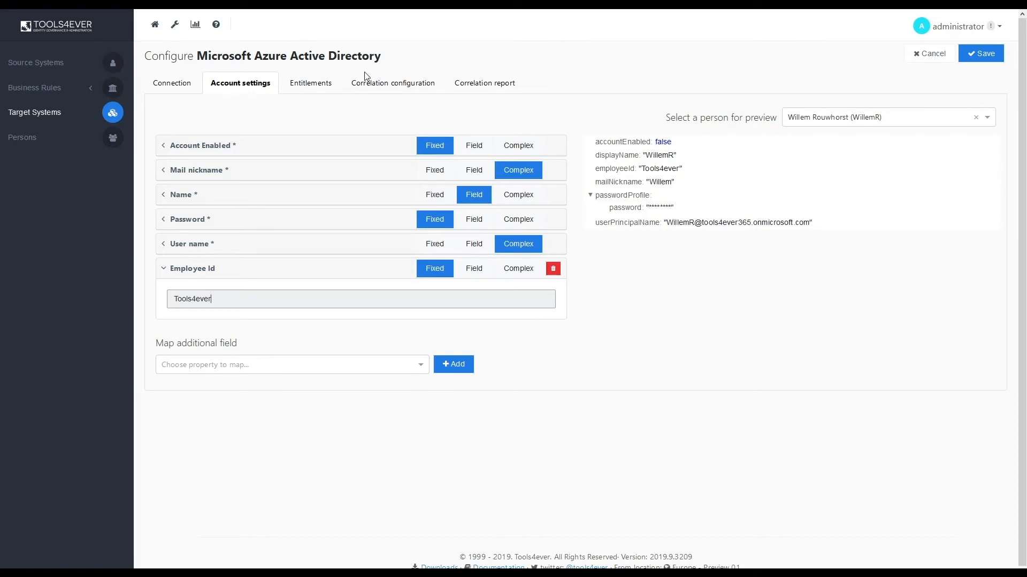
Step: Open the person mapping of the HRM demo system source and preview it for the same person
{"action": "left_click", "coordinate": [52, 69]}
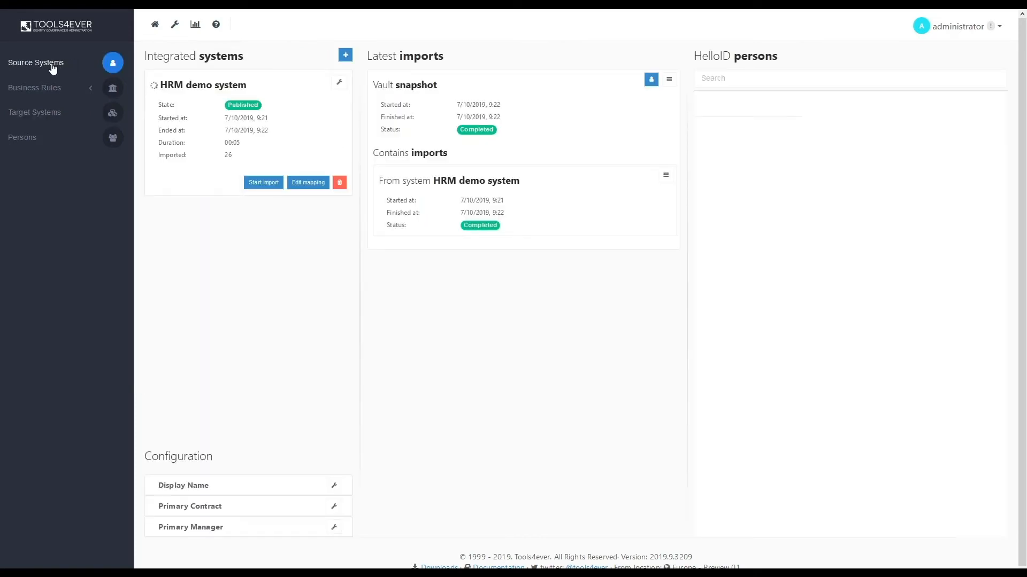
{"action": "left_click", "coordinate": [310, 185]}
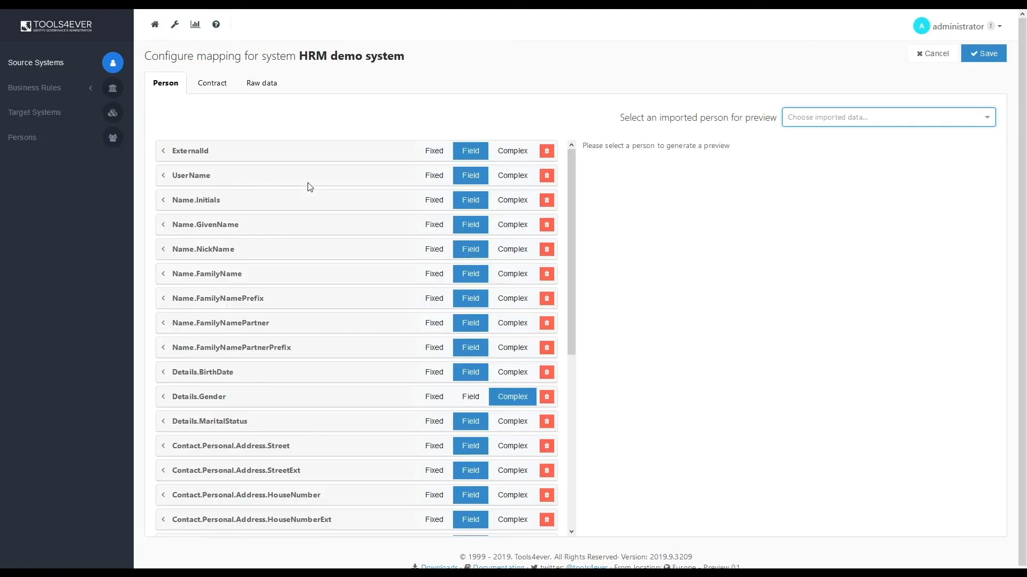
{"action": "left_click", "coordinate": [839, 121]}
{"action": "type", "text": "willem"}
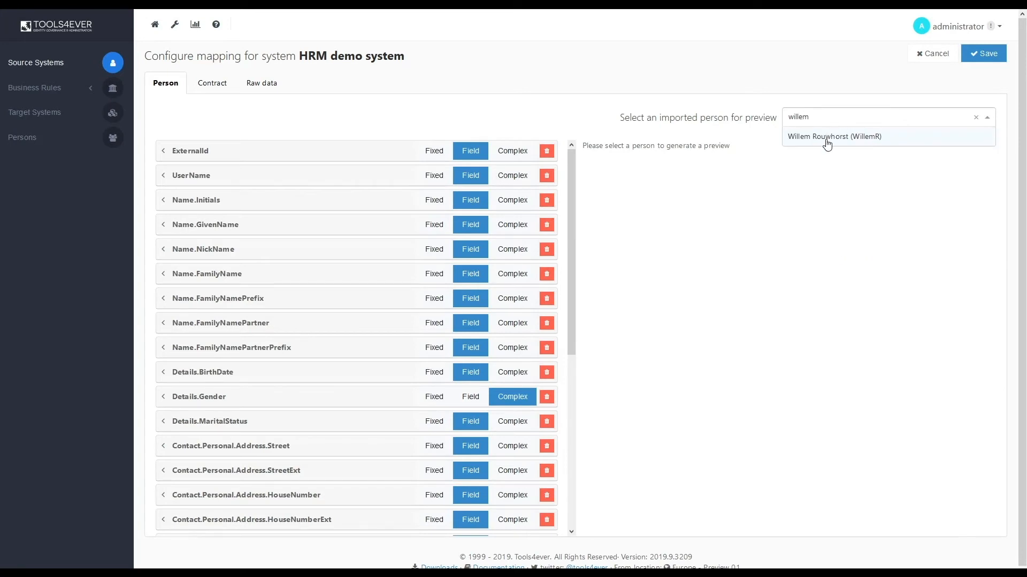
{"action": "left_click", "coordinate": [826, 137]}
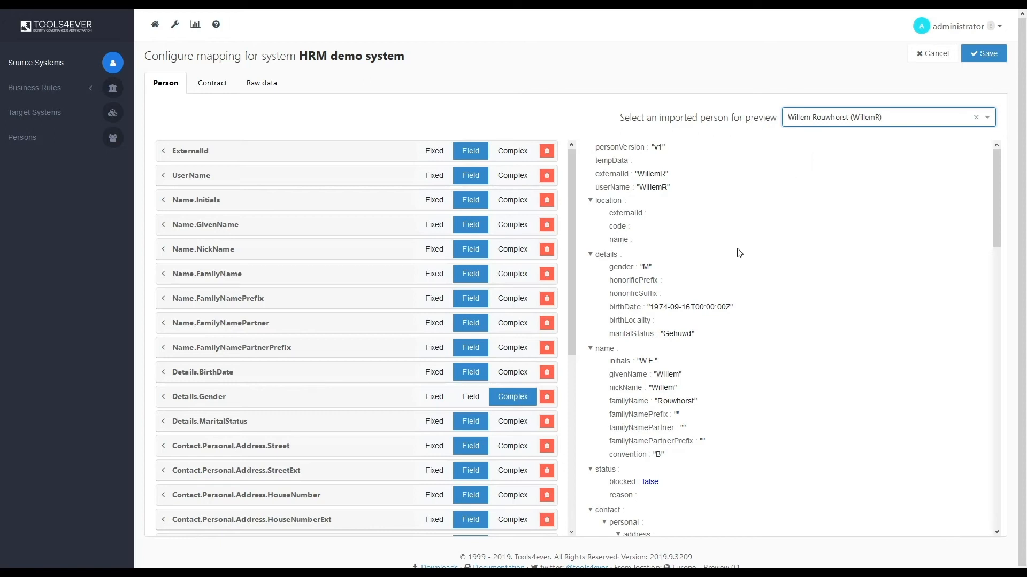
Step: Change the ExternalId mapping to a complex mapping whose getValue function returns source.Medewerker
{"action": "left_click", "coordinate": [190, 152]}
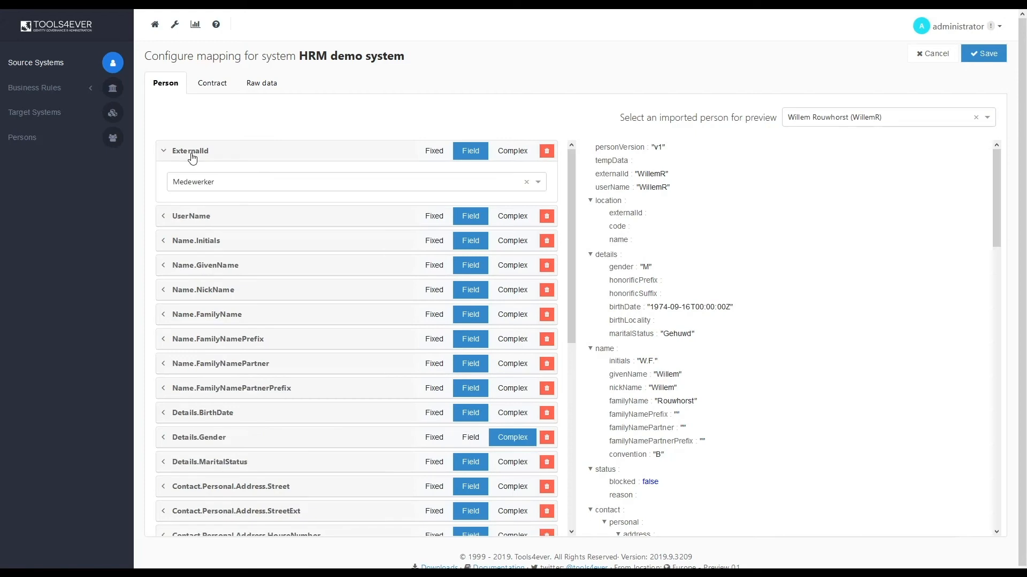
{"action": "left_click", "coordinate": [509, 154]}
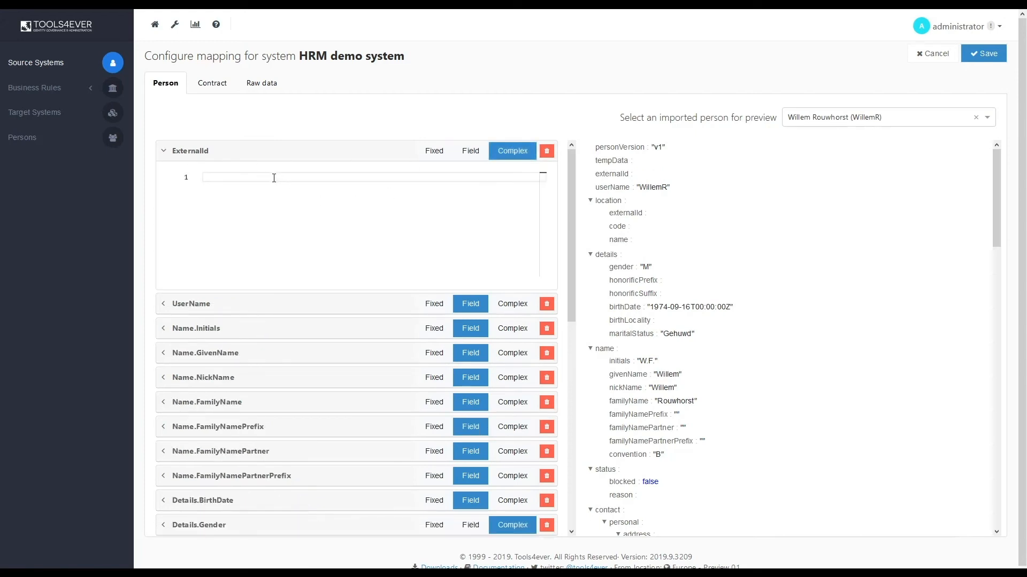
{"action": "left_click", "coordinate": [234, 198]}
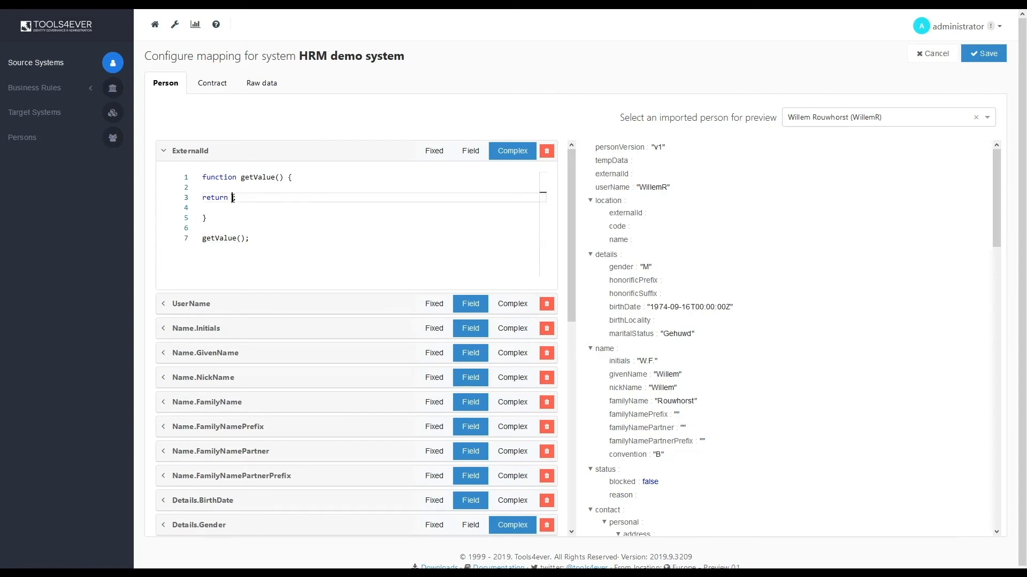
{"action": "type", "text": "source.med"}
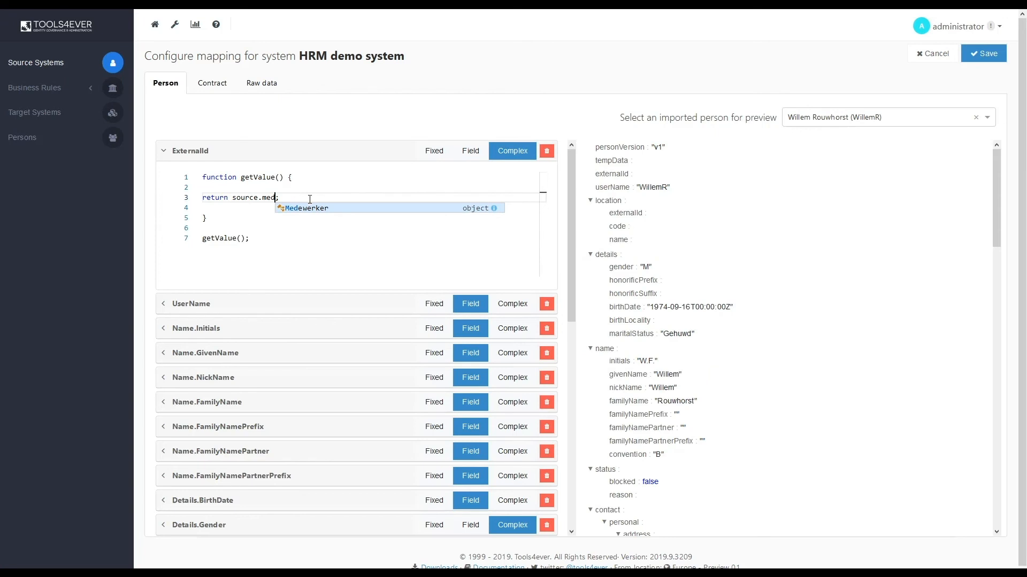
{"action": "left_click", "coordinate": [318, 210]}
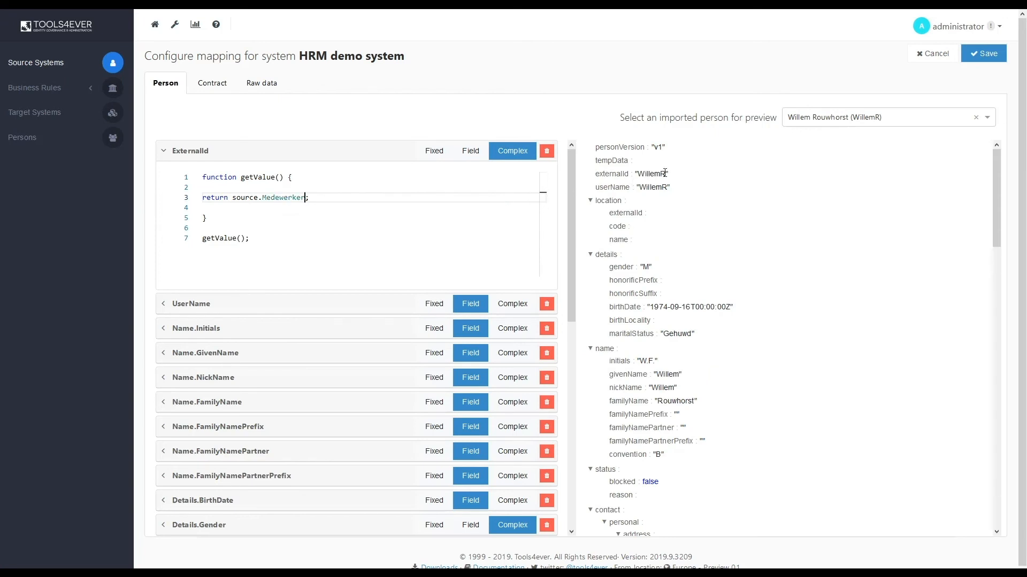
Step: Prefix the returned source.Medewerker value in the ExternalId script with the text "EXT_ID_" and check the prefix in the person preview
{"action": "left_click", "coordinate": [237, 199]}
{"action": "type", "text": "\""}
{"action": "type", "text": "EXT_I"}
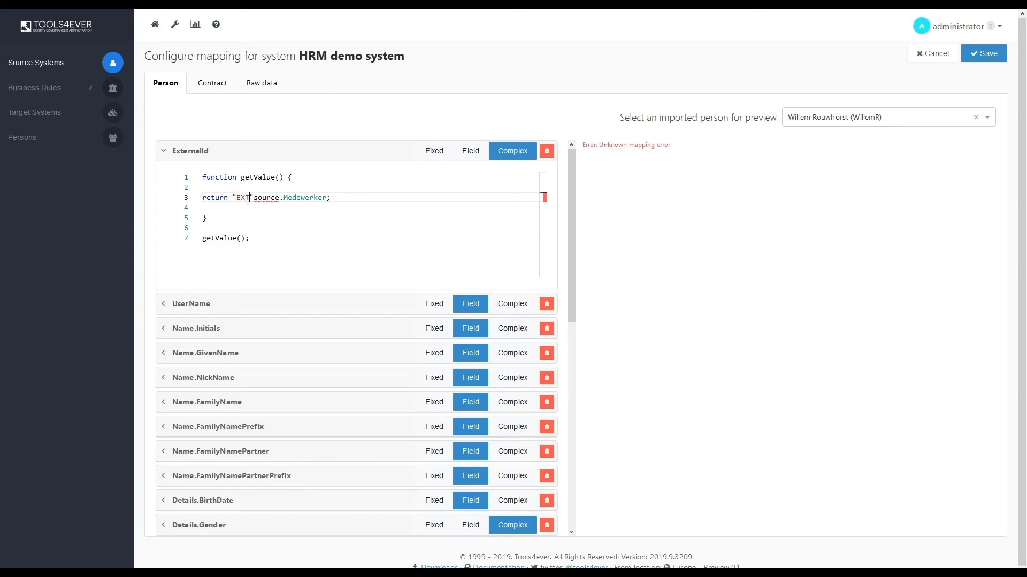
{"action": "type", "text": "D_"}
{"action": "key", "text": "Right"}
{"action": "type", "text": "+"}
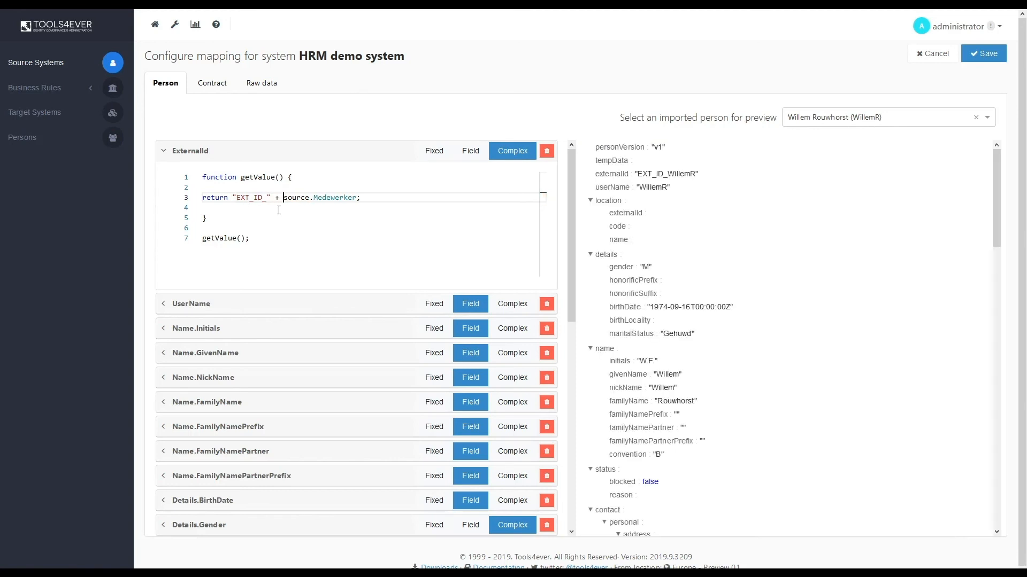
{"action": "left_click_drag", "start_coordinate": [667, 174], "coordinate": [639, 173]}
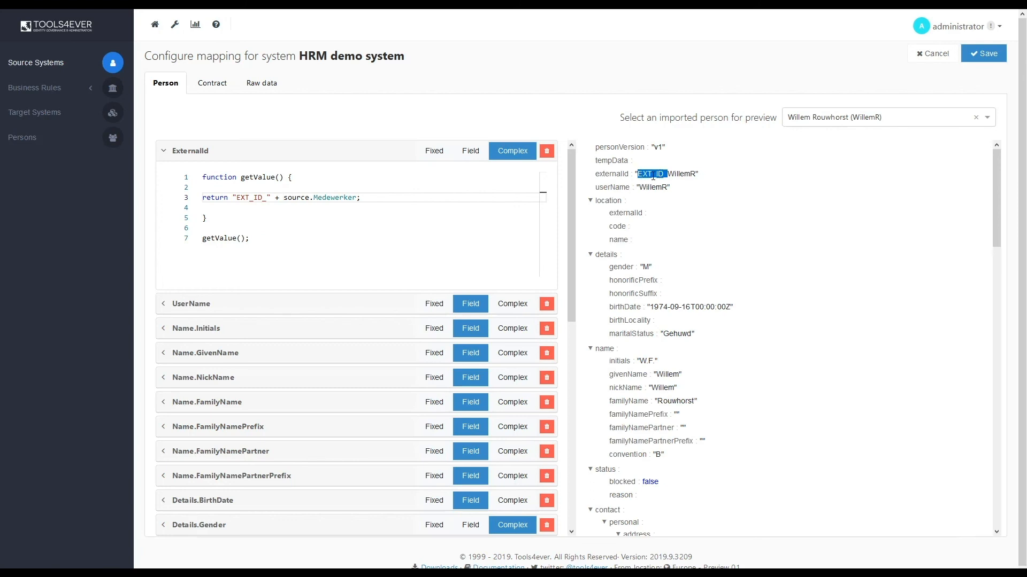